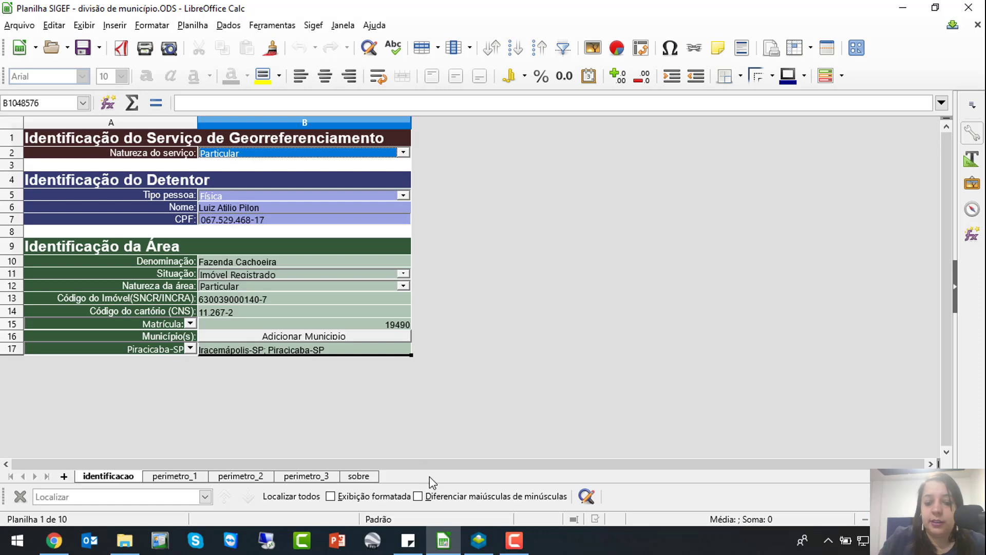
Step: Switch to Métrica TOPO and examine the PARTE 1, PARTE 2 and PARTE 3 parcels and the boundaries that divide them
click(185, 478)
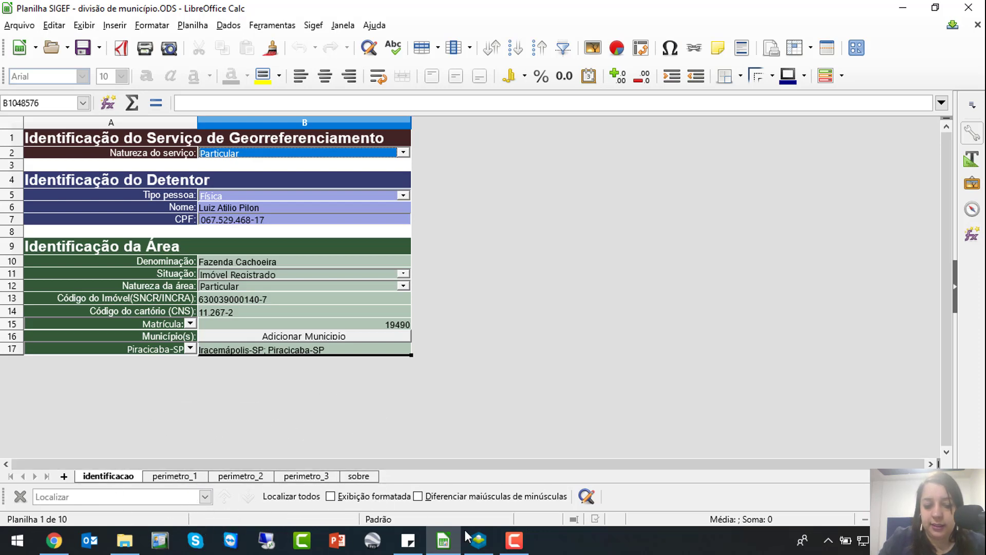
click(488, 548)
scroll(532, 308, down, 3)
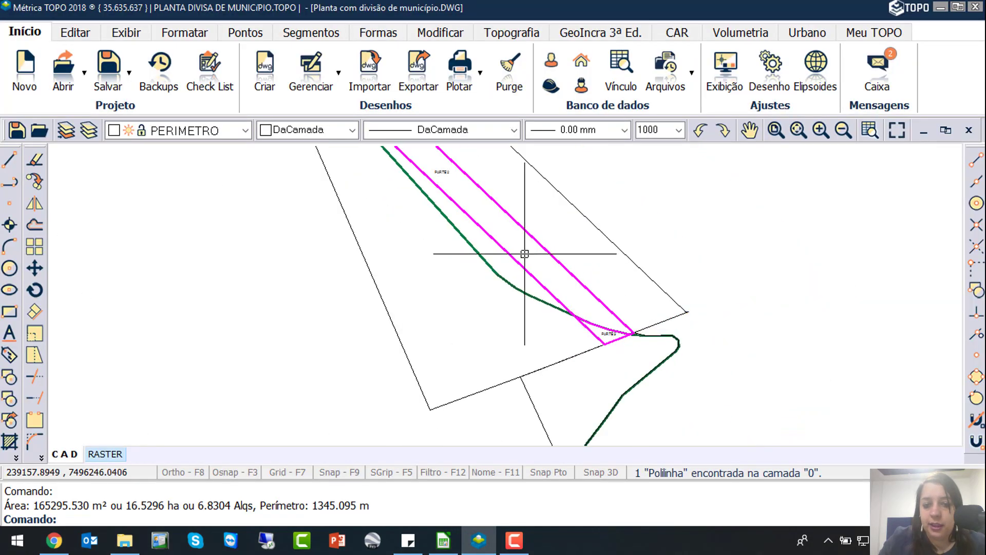
scroll(620, 389, down, 2)
scroll(482, 200, up, 5)
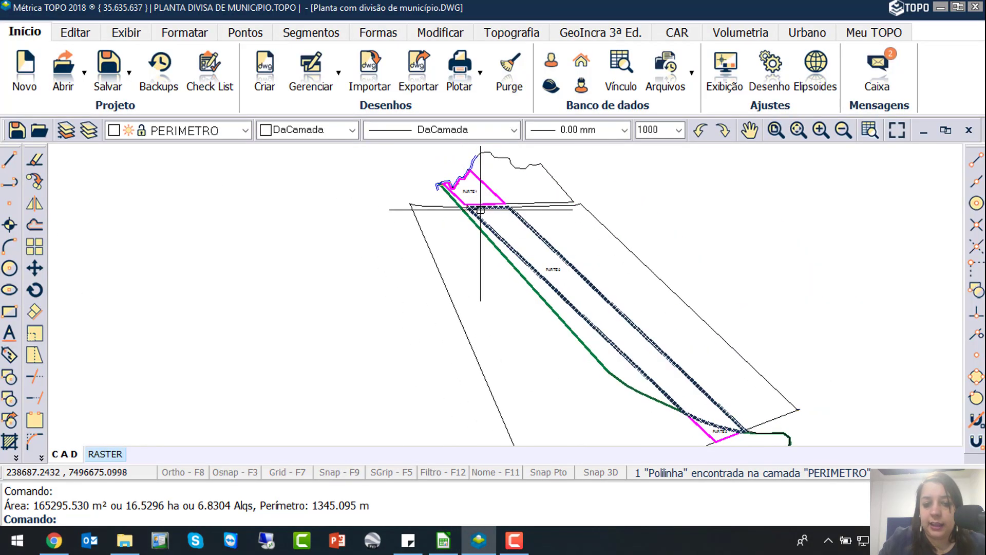
scroll(485, 201, up, 2)
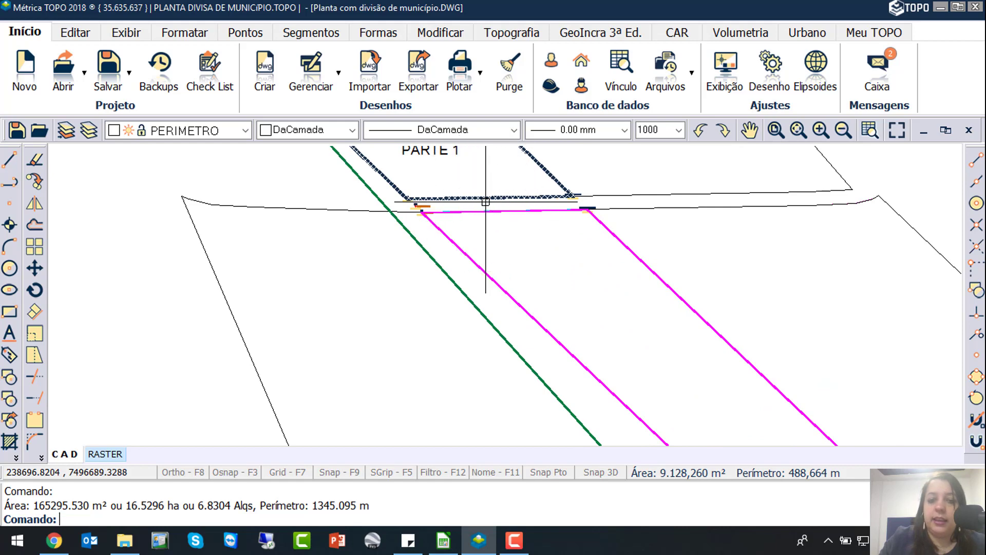
scroll(485, 202, down, 4)
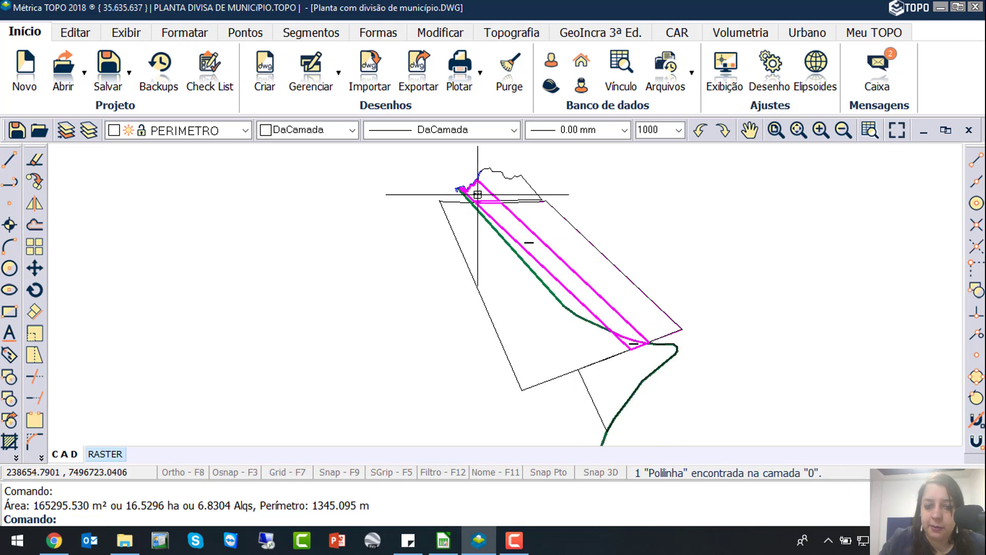
scroll(473, 194, up, 3)
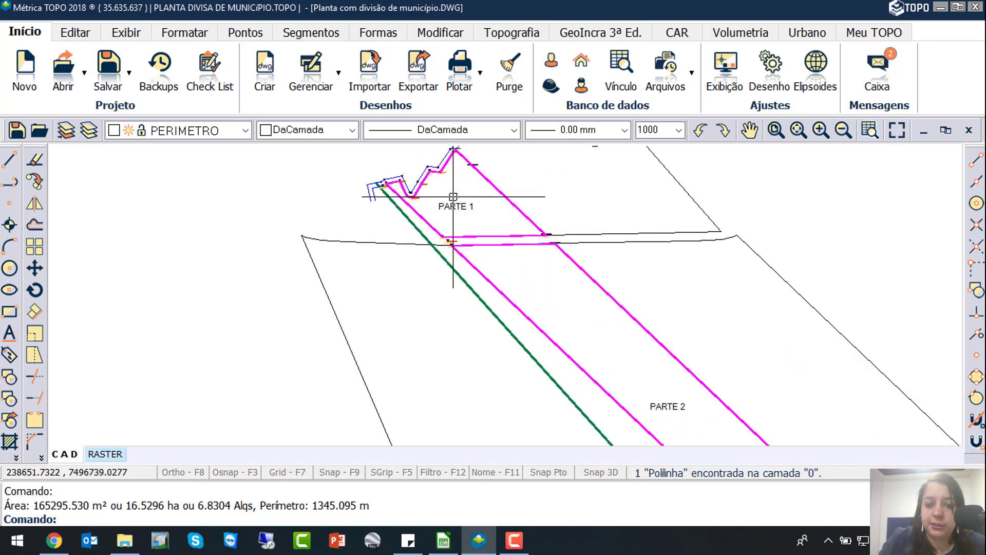
scroll(680, 407, up, 3)
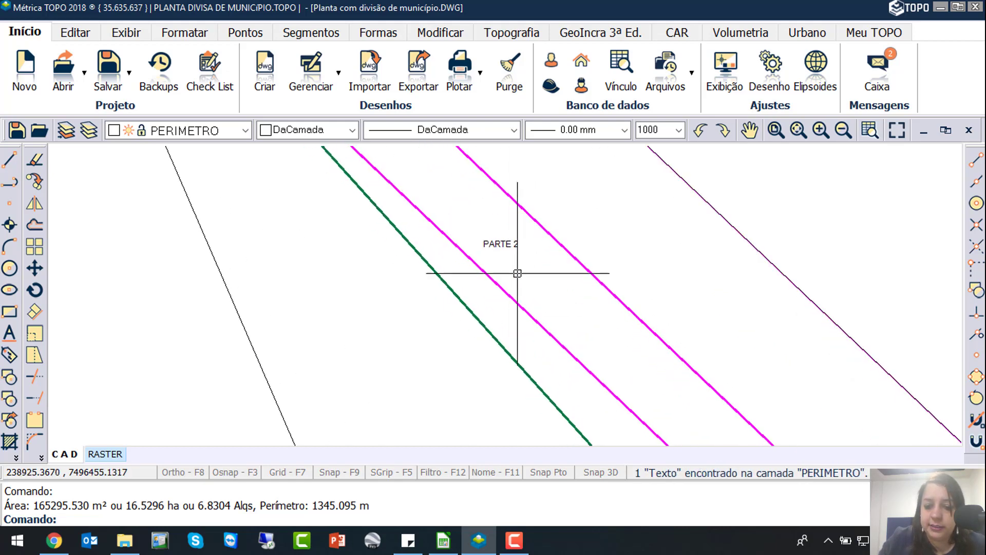
scroll(518, 273, down, 2)
scroll(663, 338, up, 2)
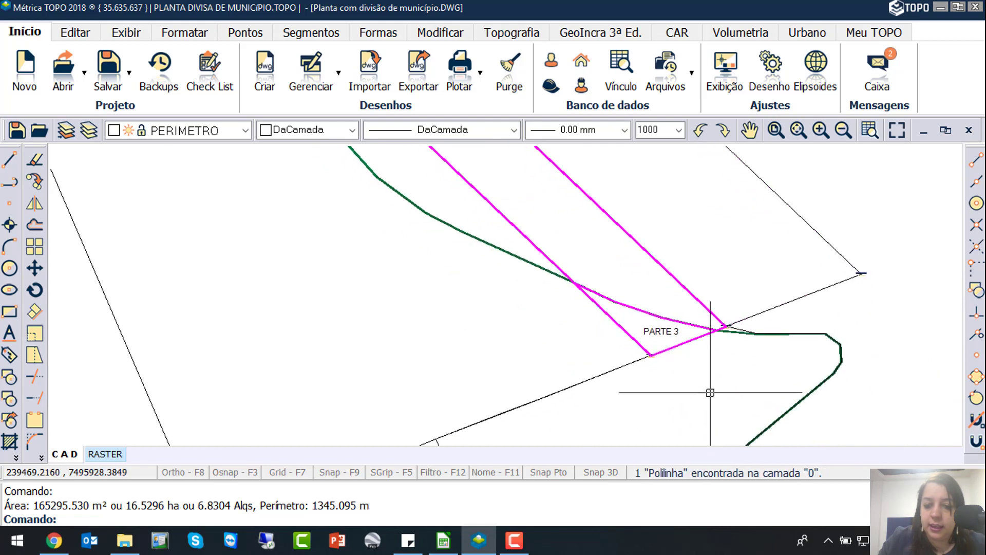
click(663, 339)
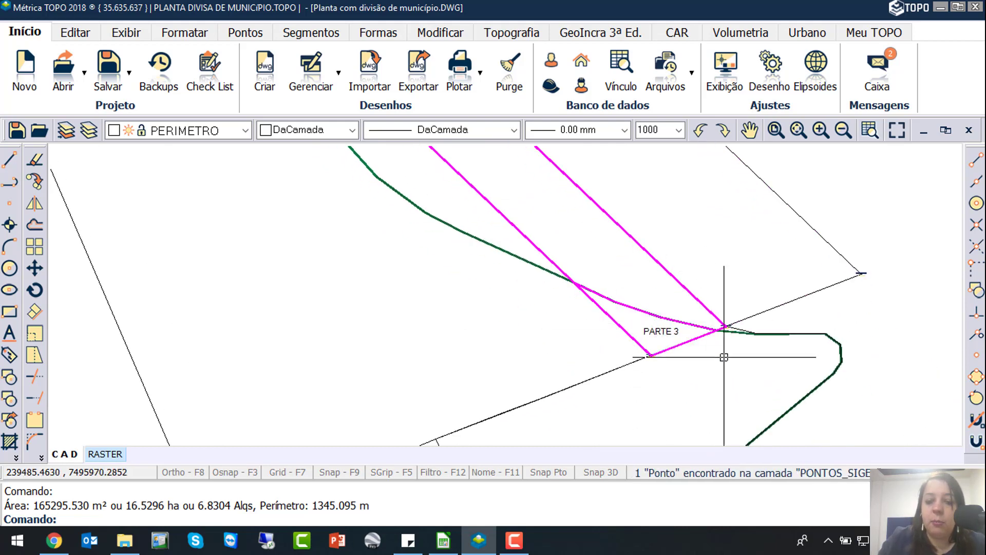
Step: Switch to the SIGEF spreadsheet in LibreOffice Calc and review the perimetro_1 table for PARTE 1, from vertex coordinates to the Confrontante columns
mouse_move(445, 543)
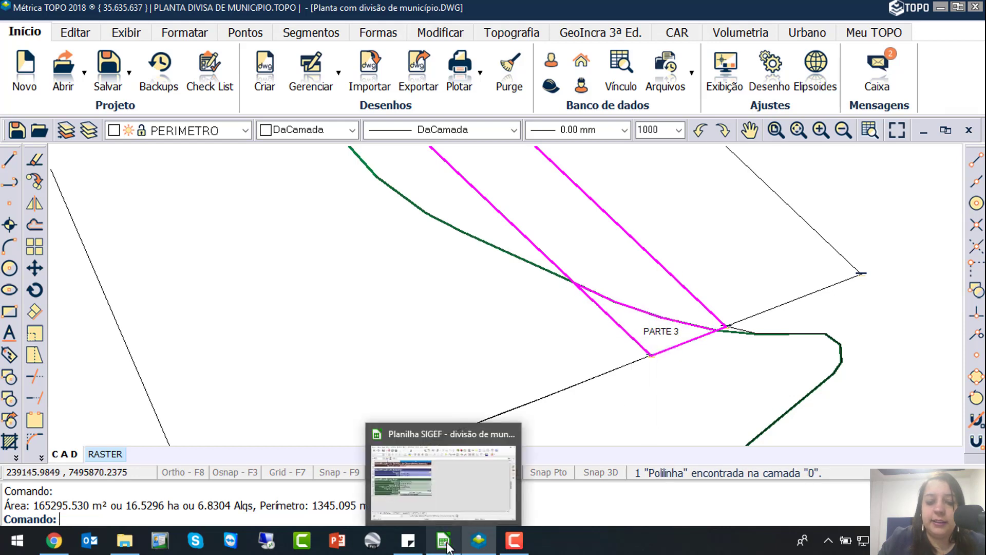
click(413, 520)
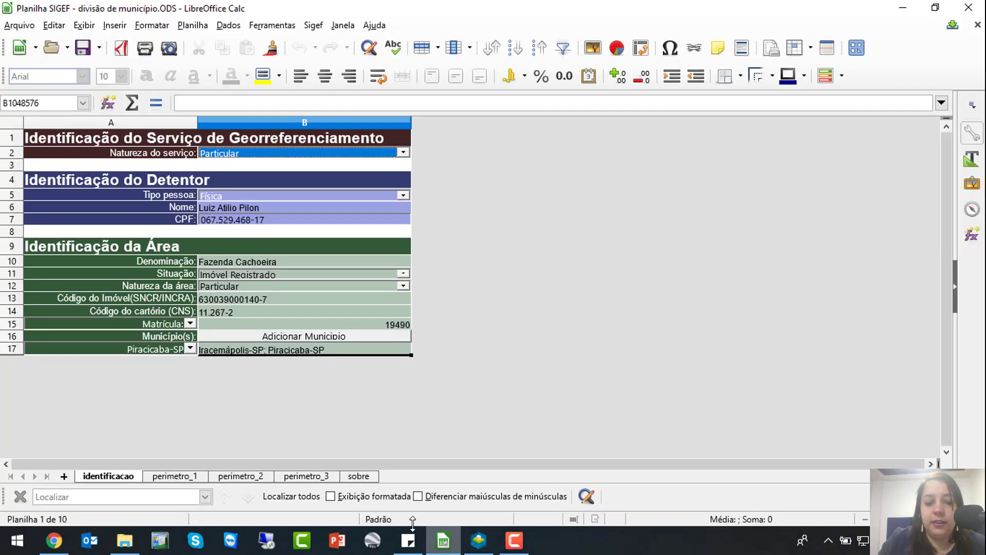
click(184, 477)
scroll(144, 177, up, 2)
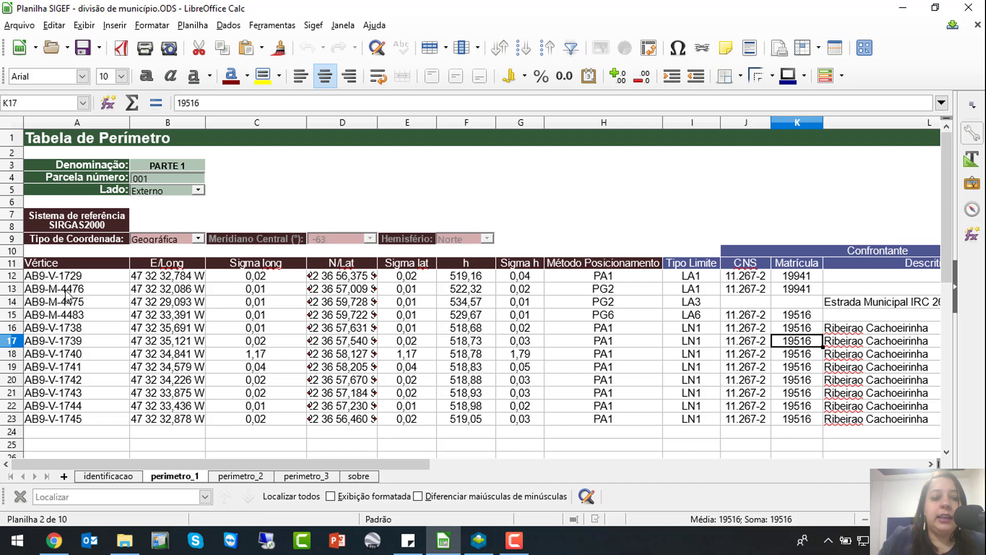
click(163, 291)
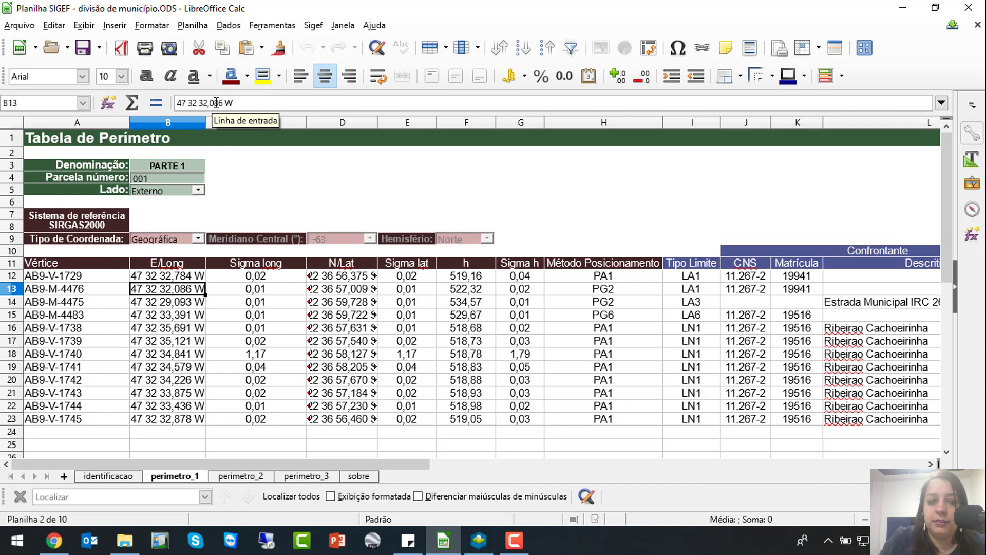
click(273, 315)
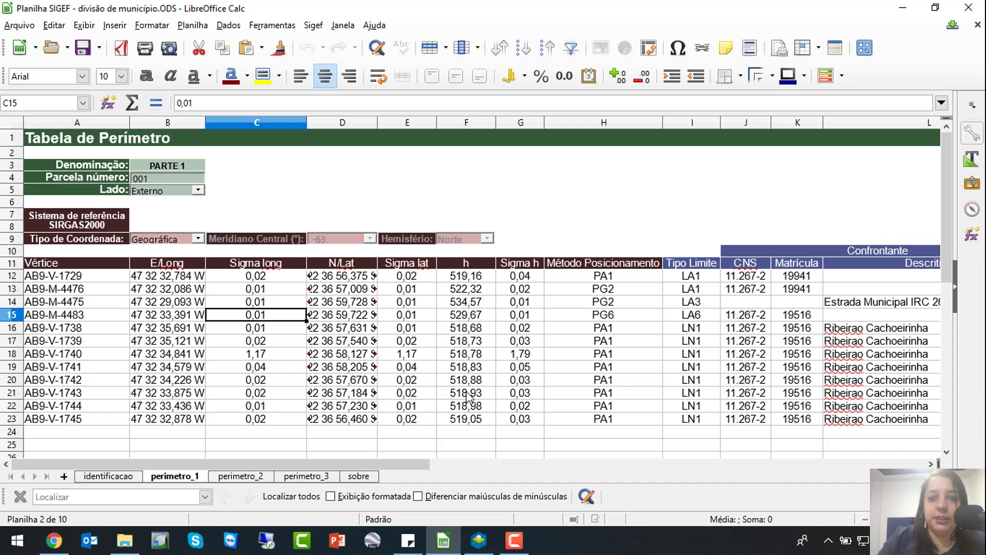
key(ctrl)
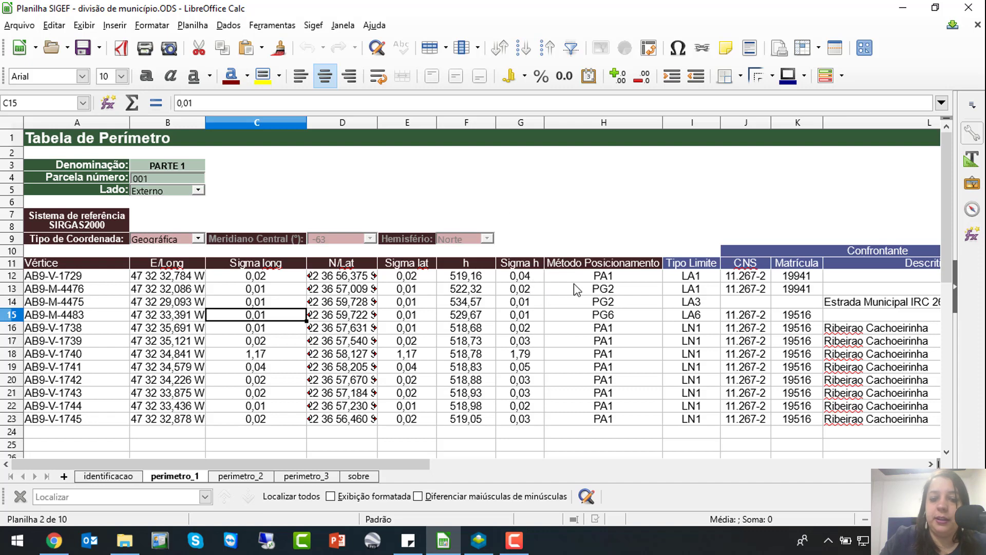
key(ctrl)
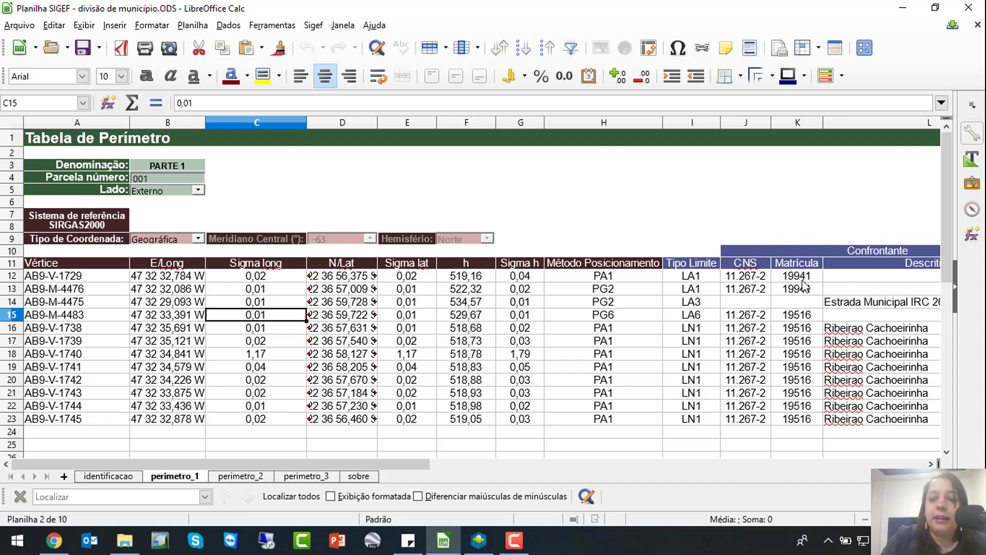
scroll(850, 409, right, 1)
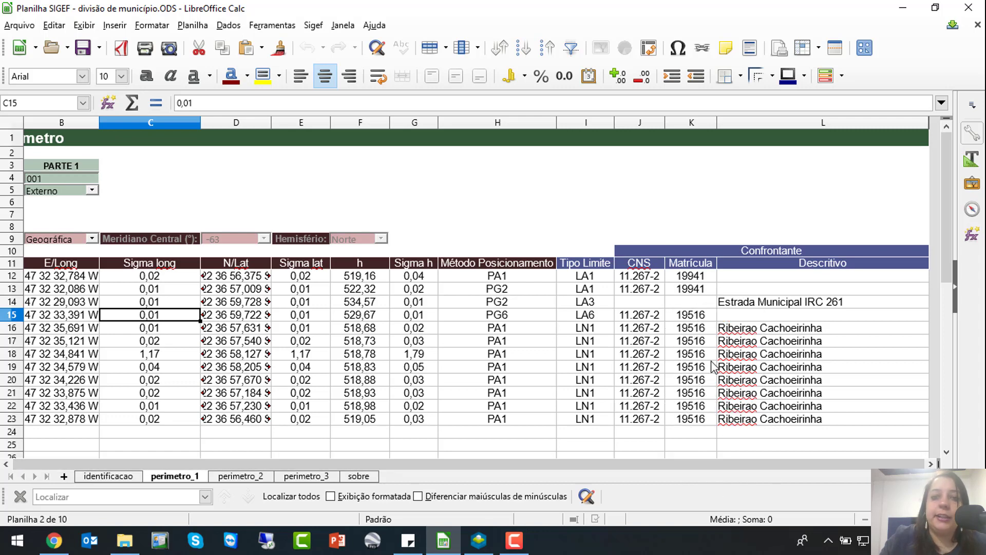
Step: Review the perimetro_2 table for PARTE 2, covering vertices, coordinates, sigmas, positioning method, limit type, CNS and Matrícula
click(265, 478)
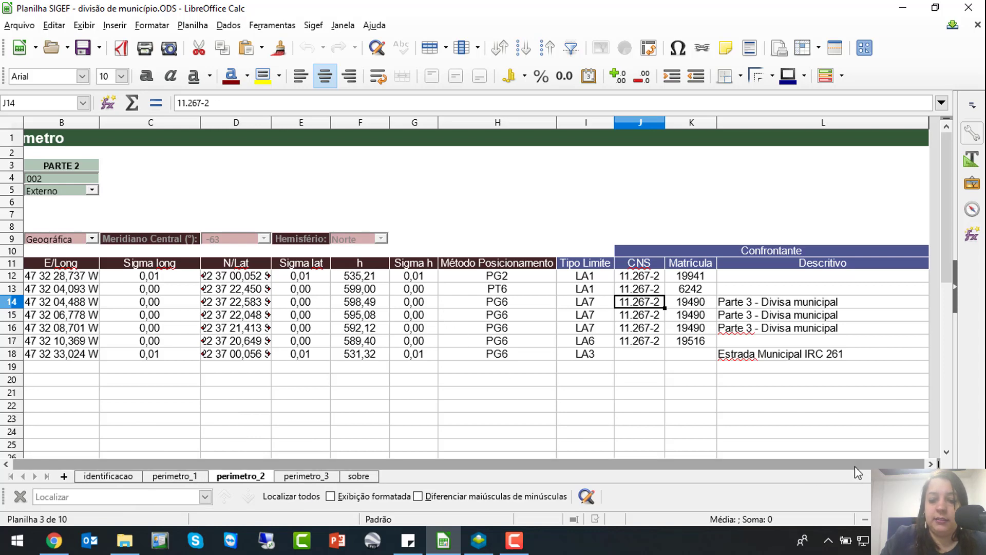
scroll(854, 467, left, 1)
key(ctrl)
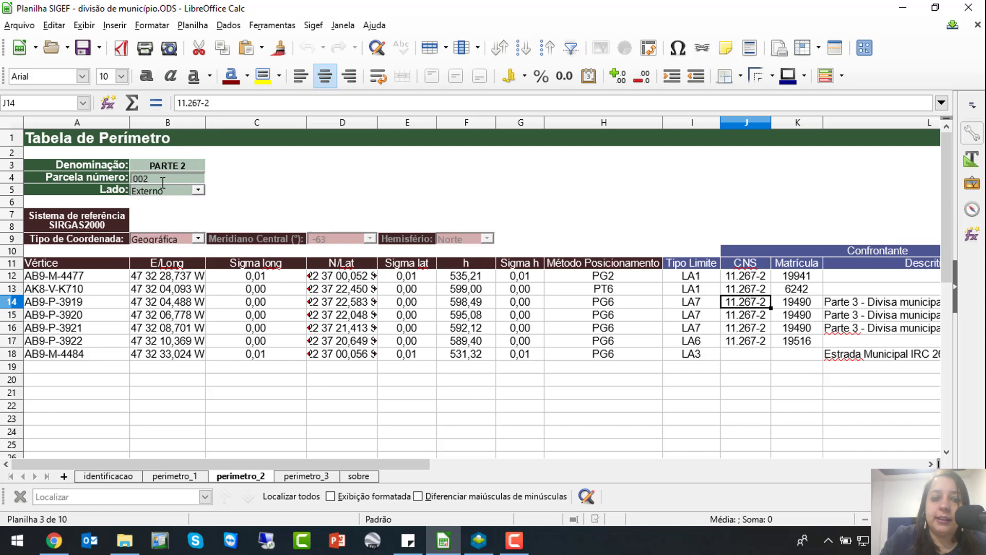
key(ctrl)
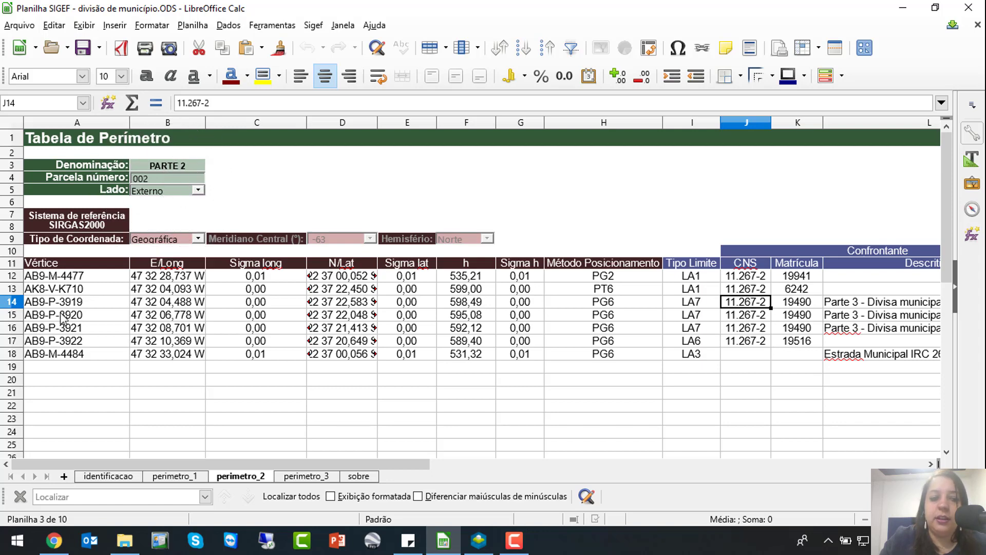
key(ctrl)
key(ctrl)
key(ctrl)
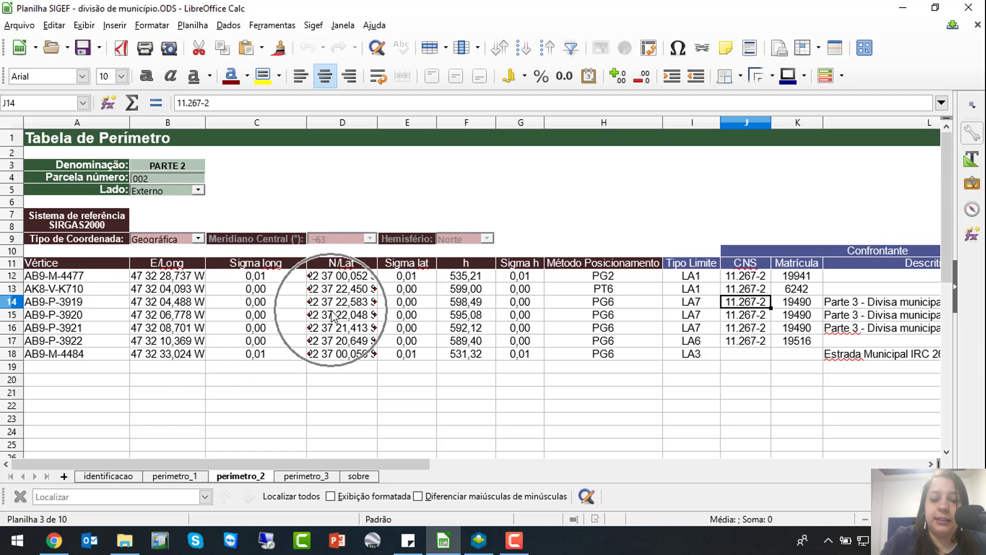
key(ctrl)
key(ctrl)
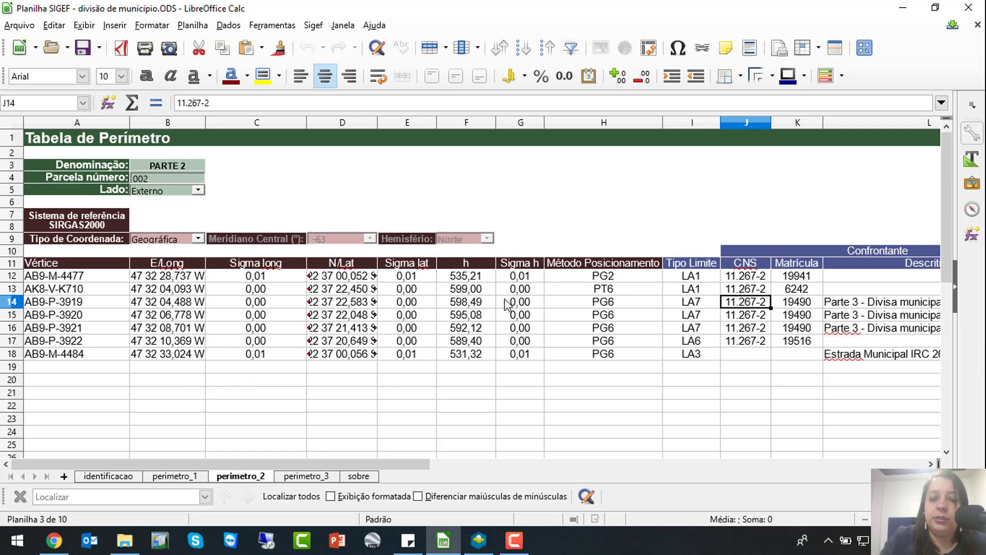
key(ctrl)
key(ctrl)
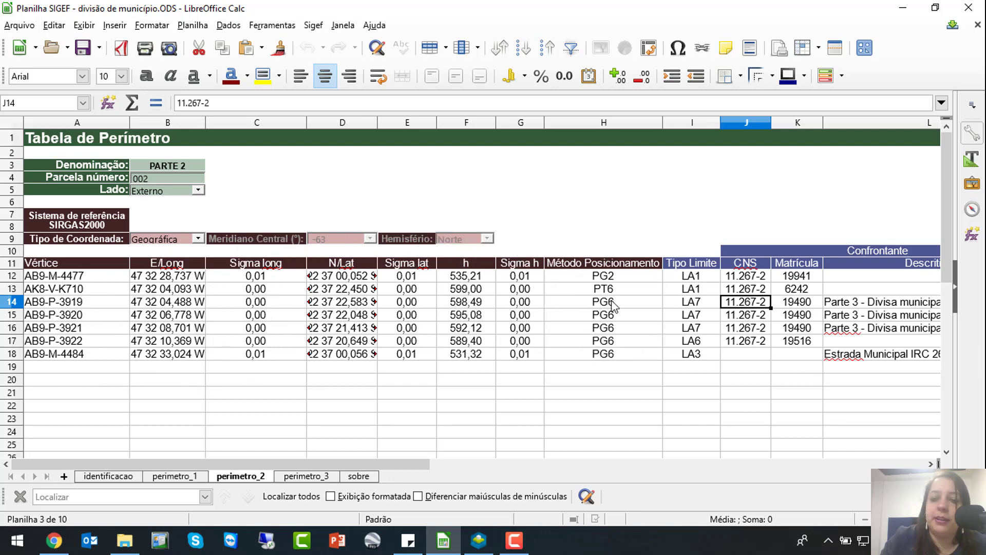
key(ctrl)
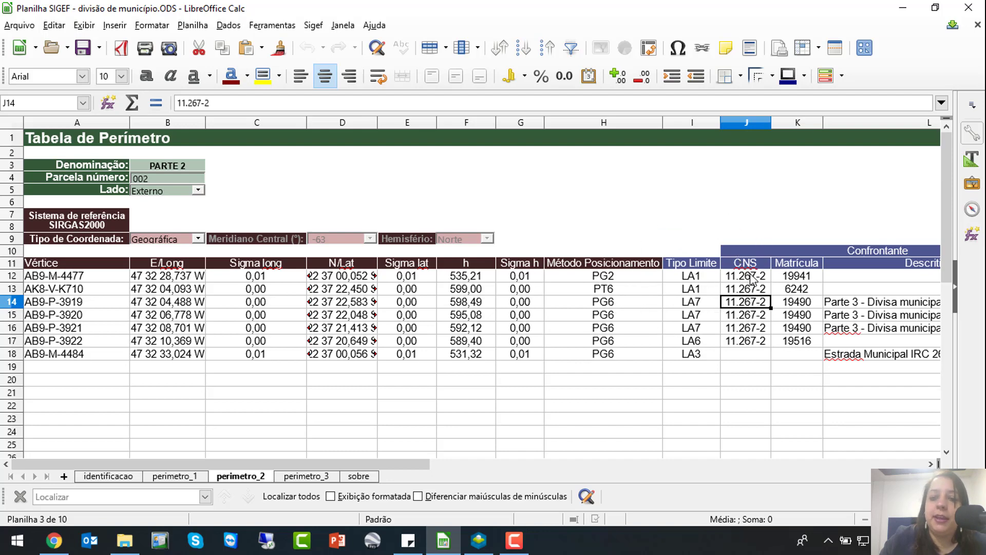
key(ctrl)
key(ctrl)
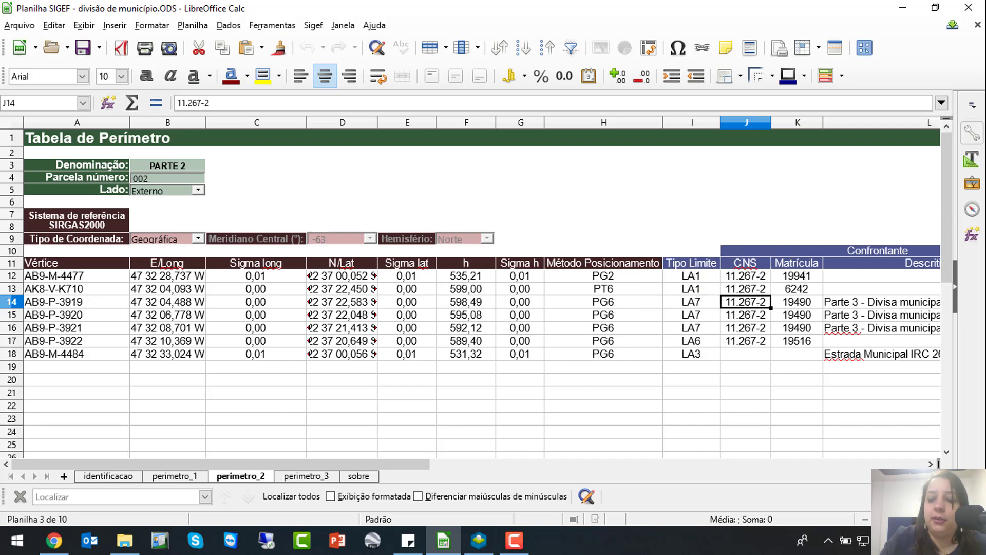
Step: Examine the Descritivo entries of the PARTE 2 neighbours for the municipal division and the municipal road
scroll(786, 308, right, 1)
key(ctrl)
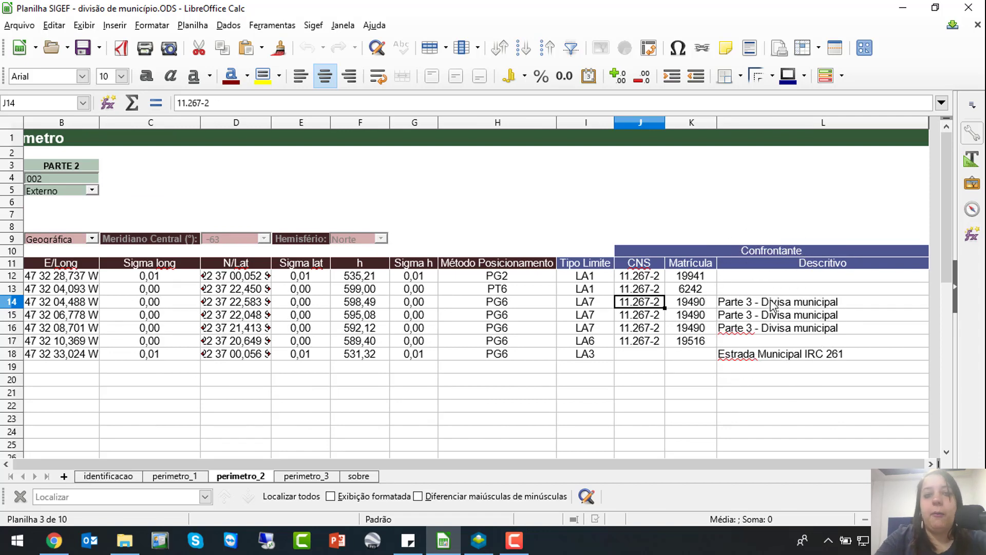
key(ctrl)
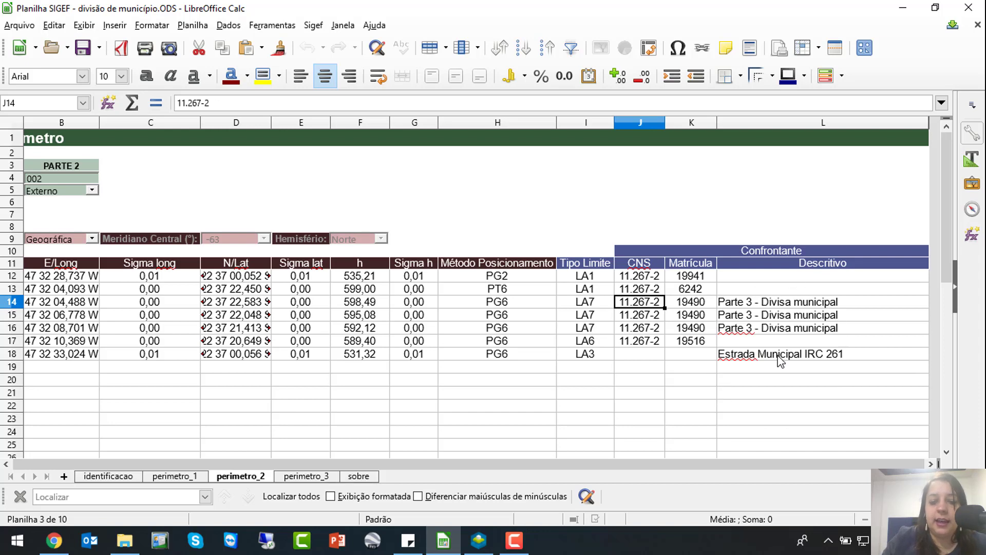
Step: Show the perimetro_3 sheet, then switch to Métrica TOPO and inspect the PARTE 3 outline in the drawing
click(322, 477)
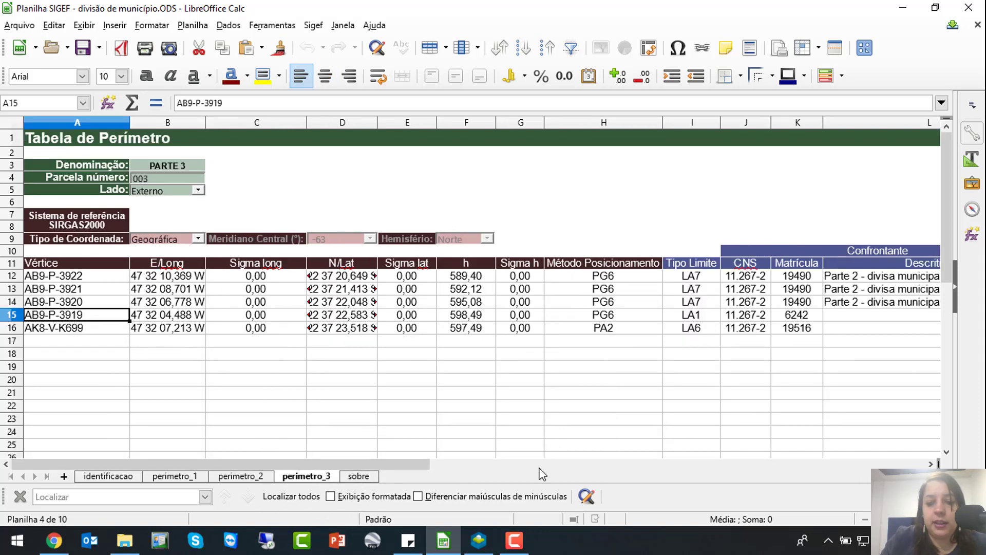
click(479, 540)
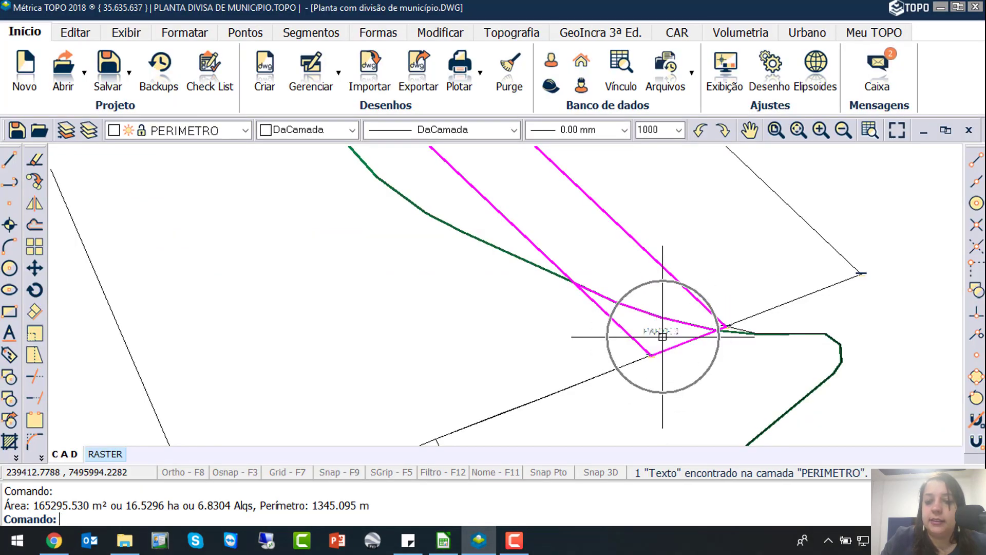
click(603, 313)
key(Escape)
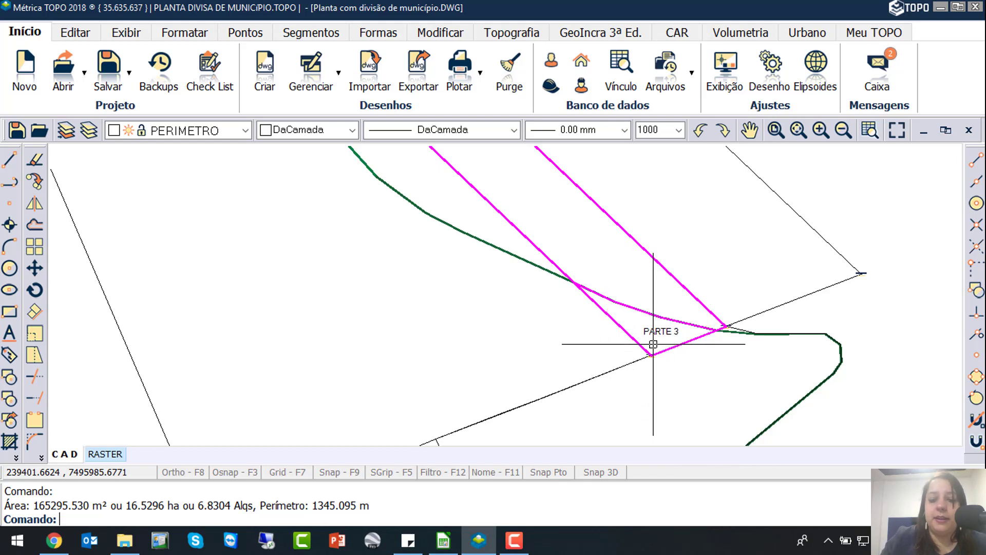
Step: Switch back to LibreOffice Calc and review the vertices, coordinates, sigmas and heights in the perimetro_3 table for PARTE 3
click(443, 539)
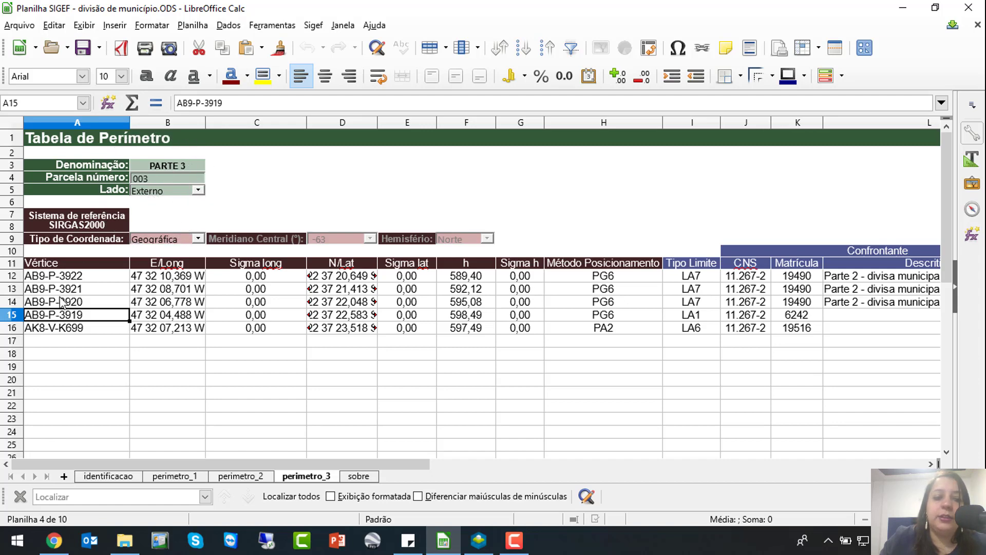
key(ctrl)
key(ctrl)
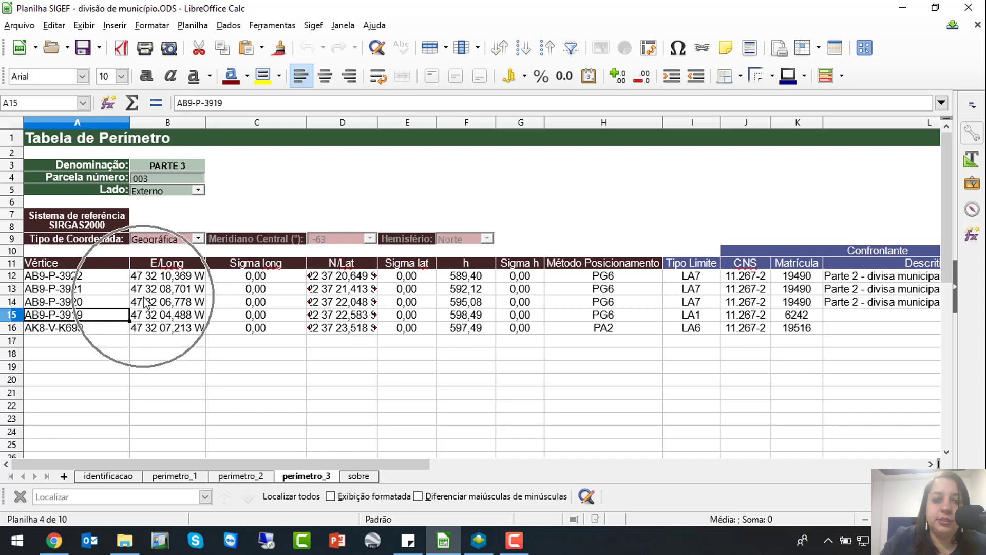
key(ctrl)
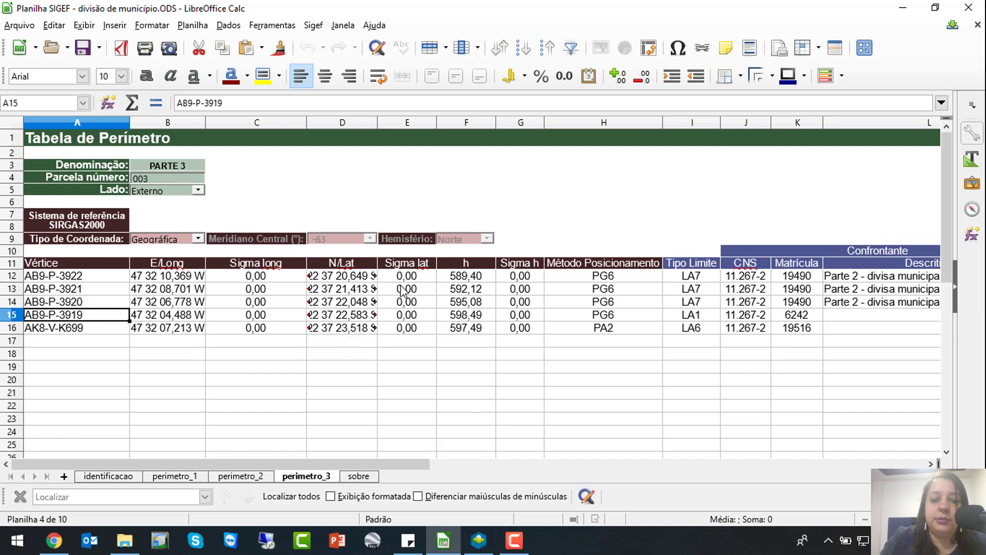
key(ctrl)
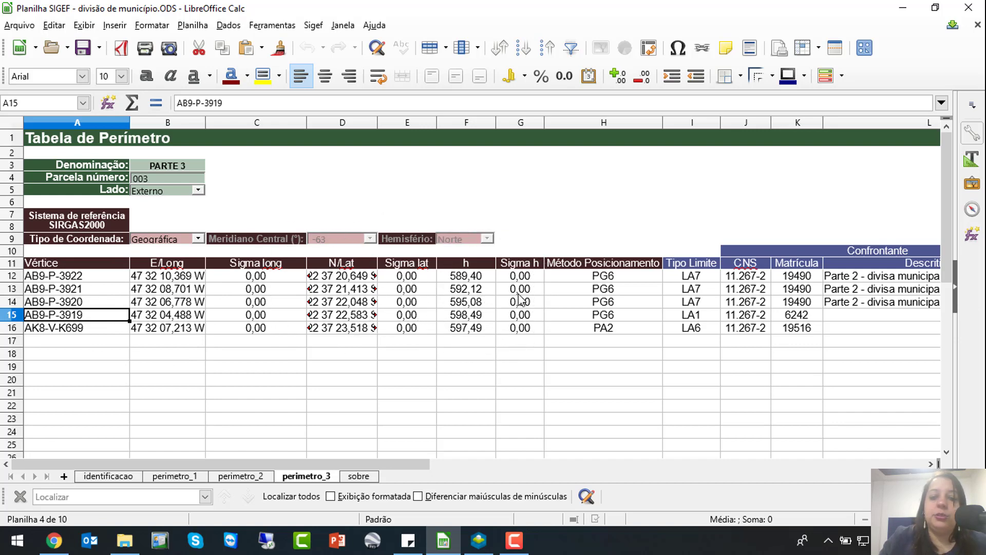
key(ctrl)
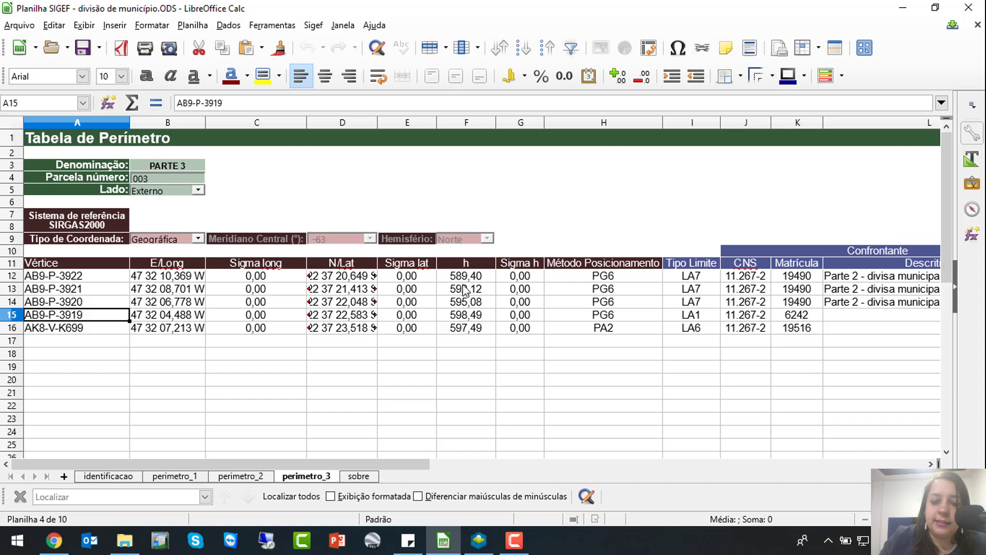
Step: Examine the heights, positioning methods, limit types and CNS entries of the PARTE 3 vertices in the perimetro_3 table
key(ctrl)
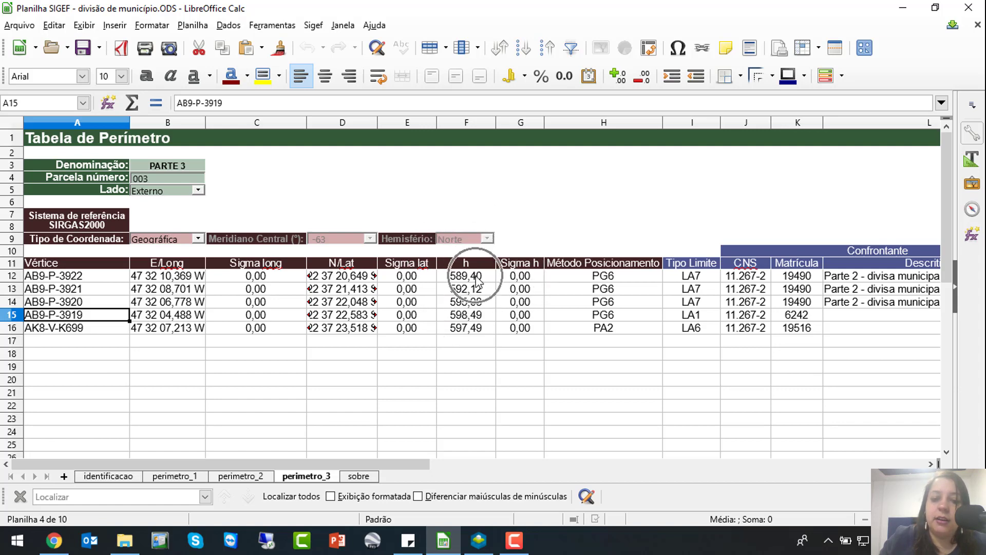
key(ctrl)
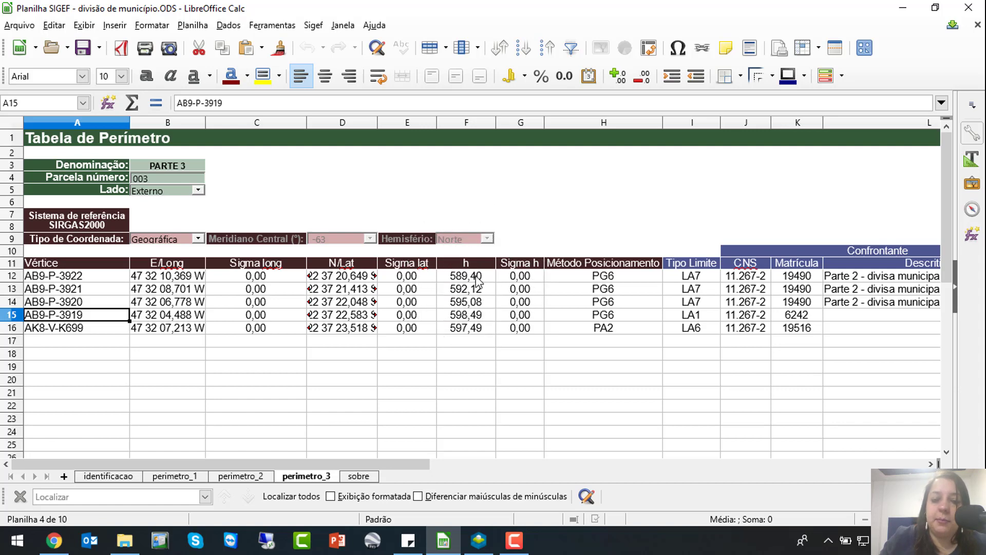
key(ctrl)
key(ctrl)
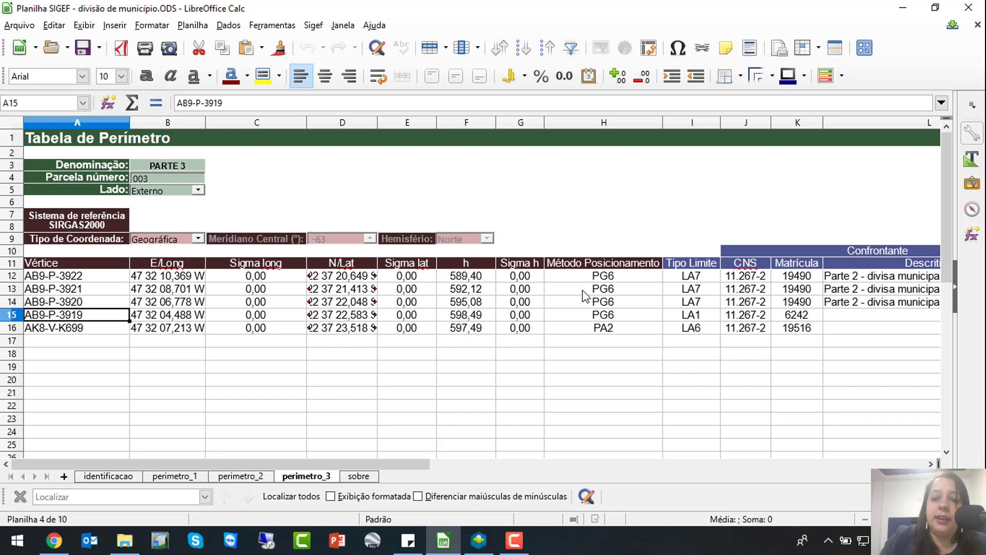
key(ctrl)
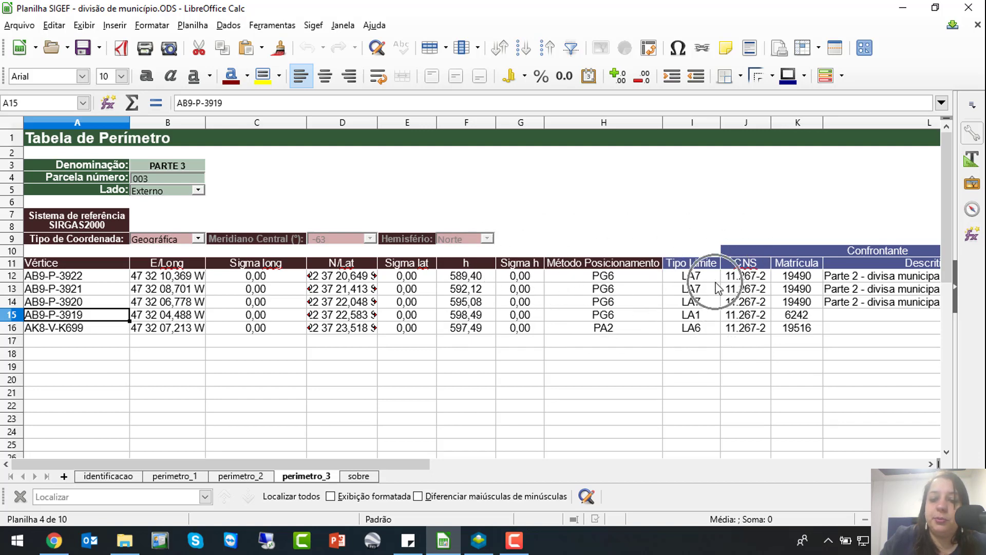
key(ctrl)
key(ctrl)
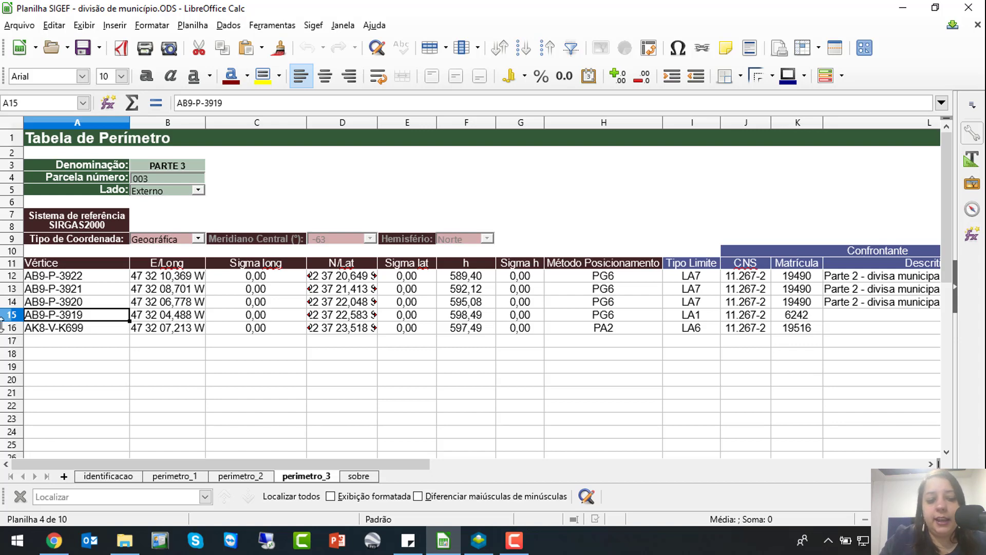
Step: Show the identificacao sheet and inspect how the two municipalities are written and separated in cell B17
click(105, 477)
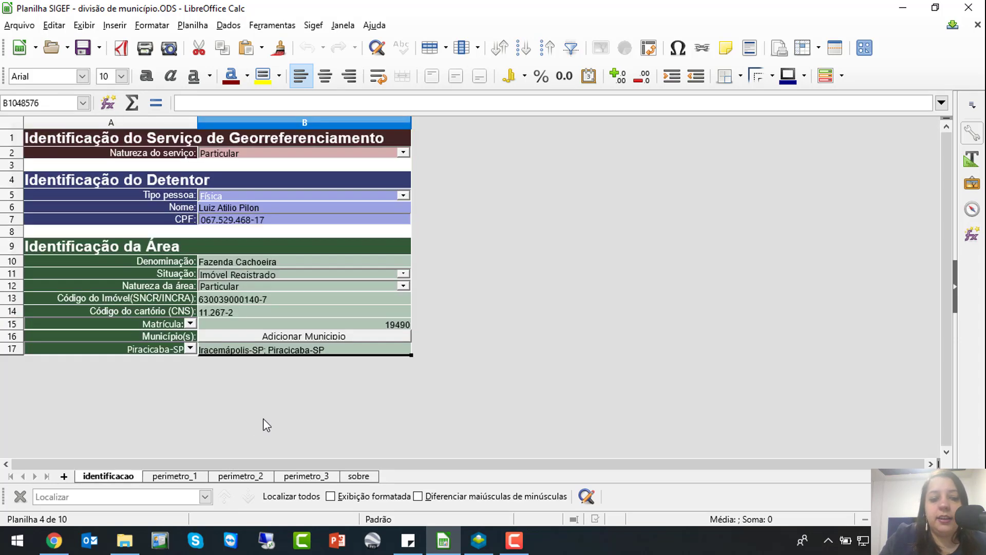
click(267, 353)
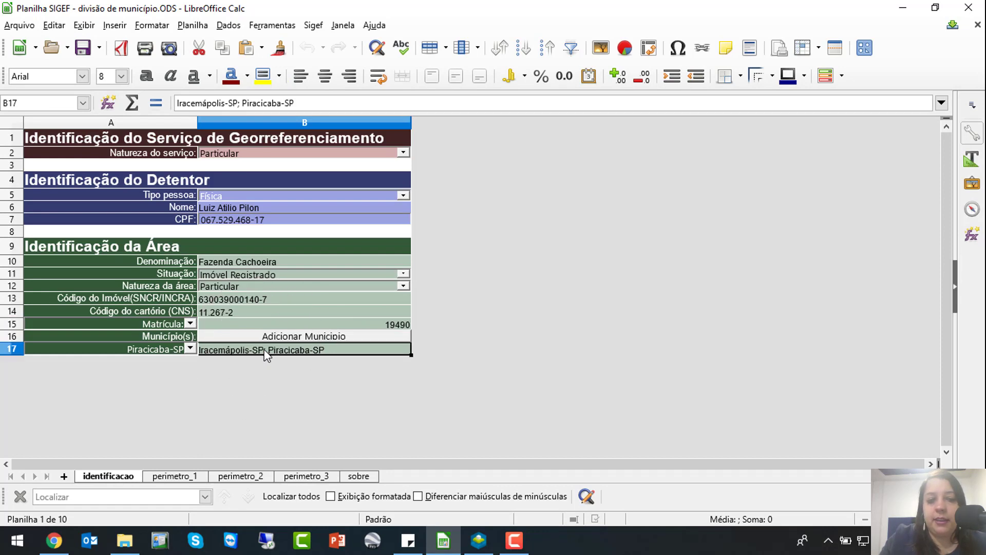
click(209, 101)
click(232, 101)
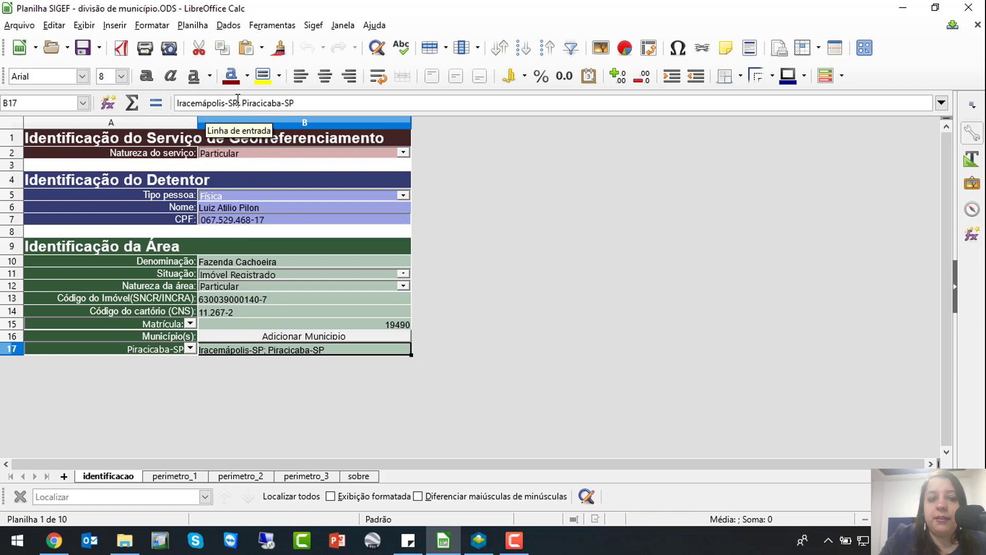
double_click(234, 101)
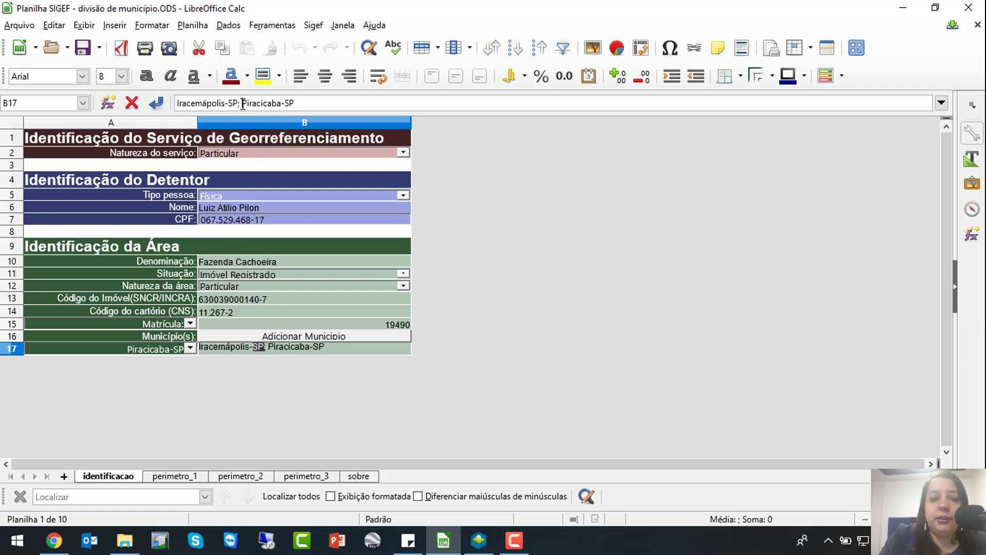
click(242, 103)
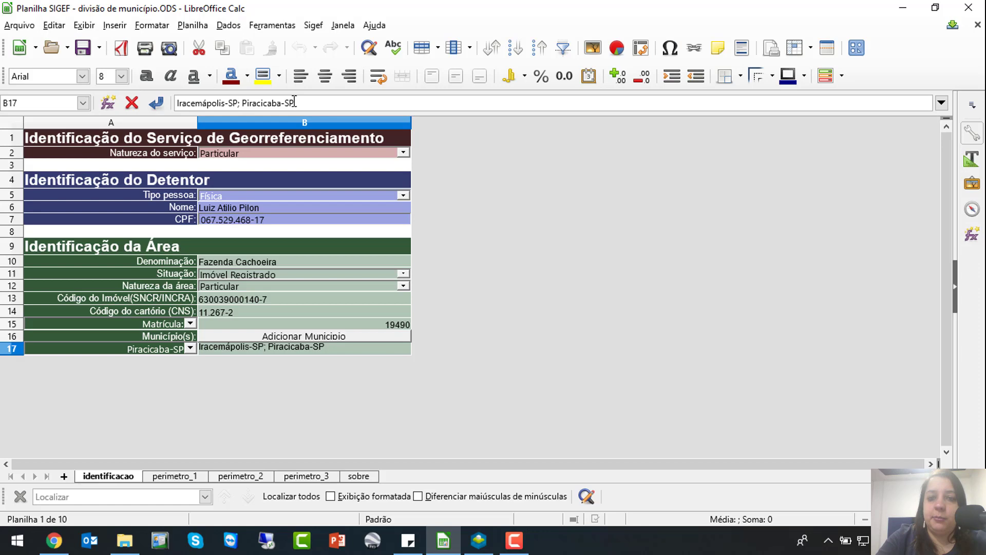
click(270, 346)
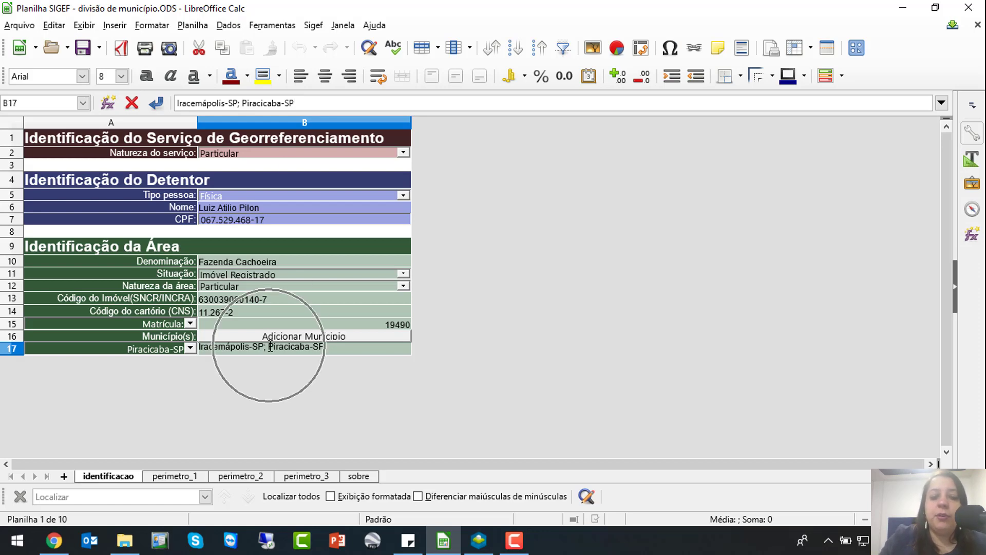
click(270, 346)
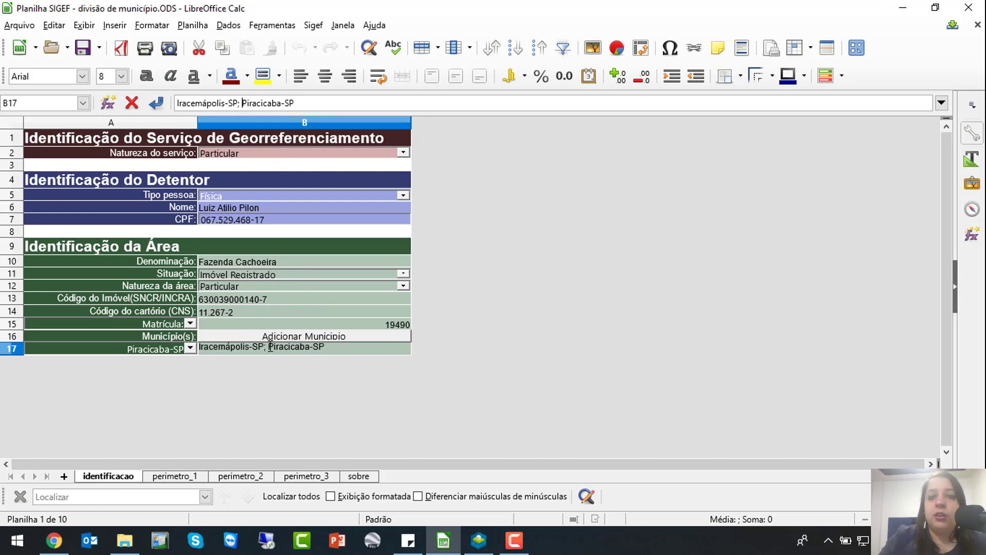